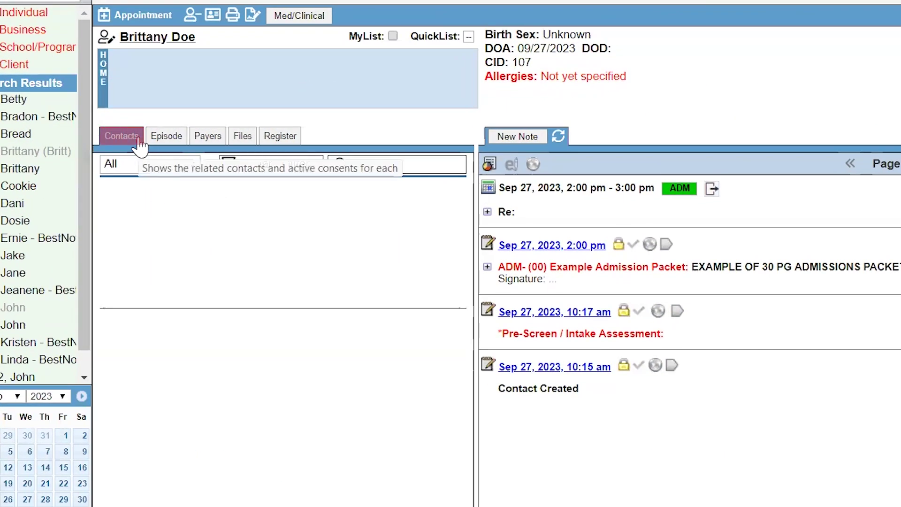
Search the contacts by the client's surname.
{"action": "left_click", "coordinate": [368, 164]}
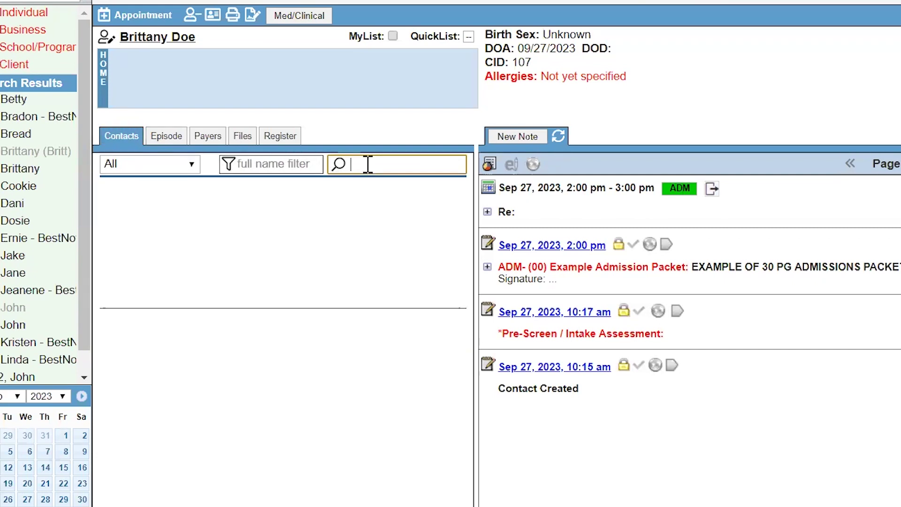
{"action": "type", "text": "D"}
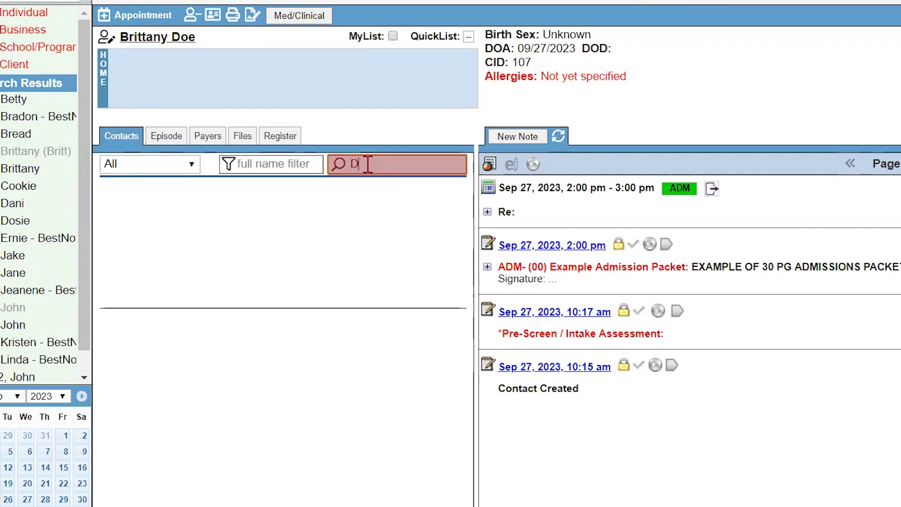
{"action": "type", "text": "oe"}
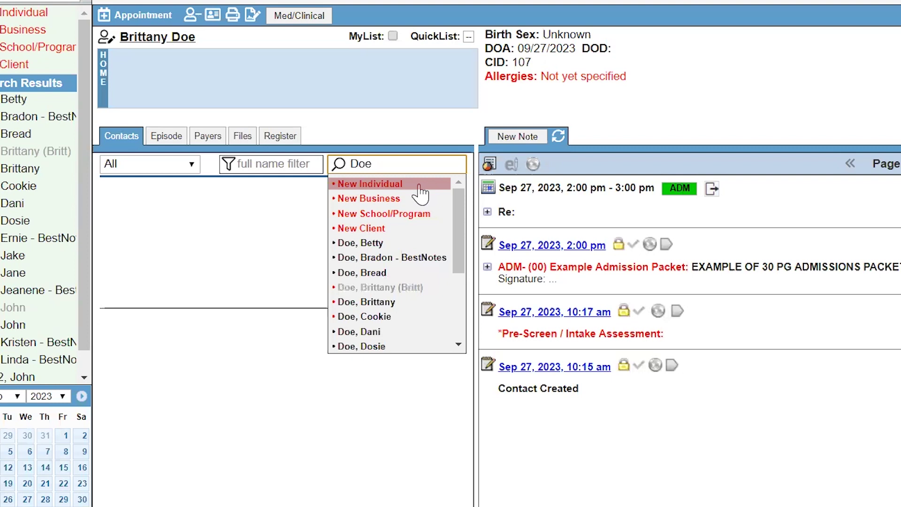
Create a new individual contact related as Mother, with her first name and Global (no restrictions) access.
{"action": "left_click", "coordinate": [388, 185]}
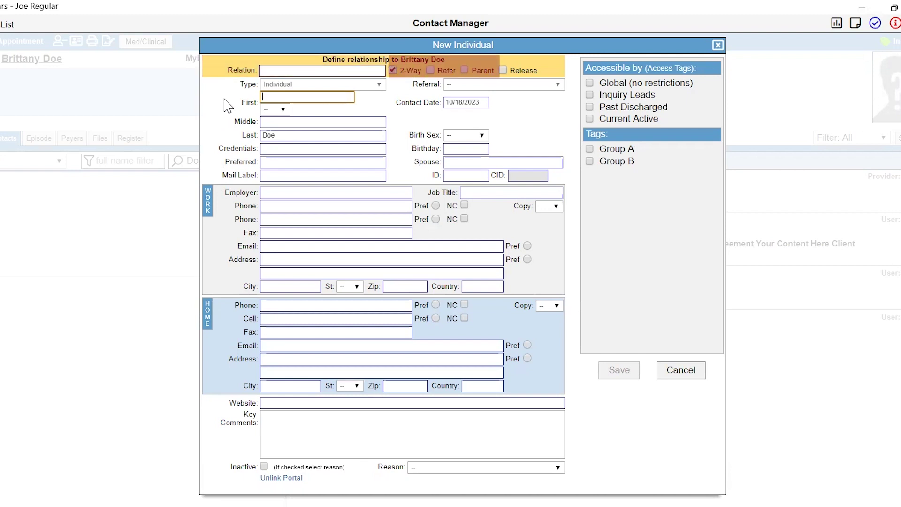
{"action": "left_click", "coordinate": [306, 69]}
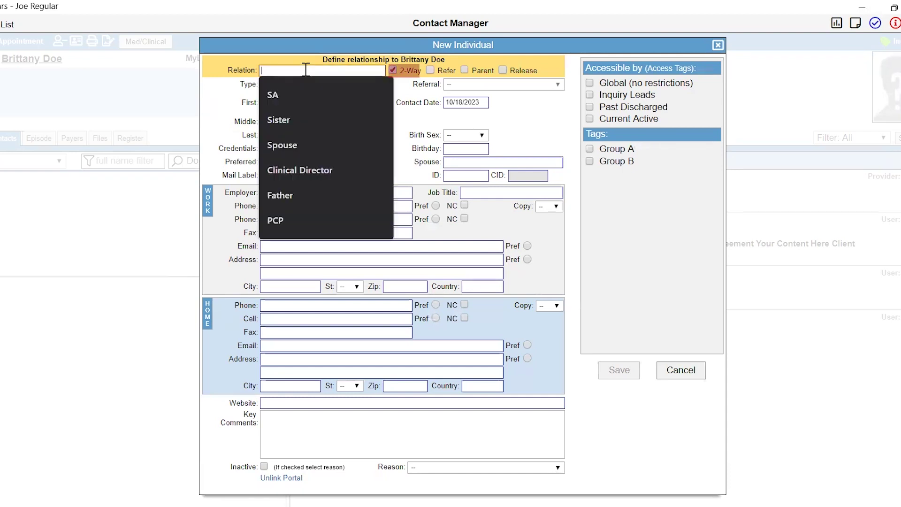
{"action": "type", "text": "Mother"}
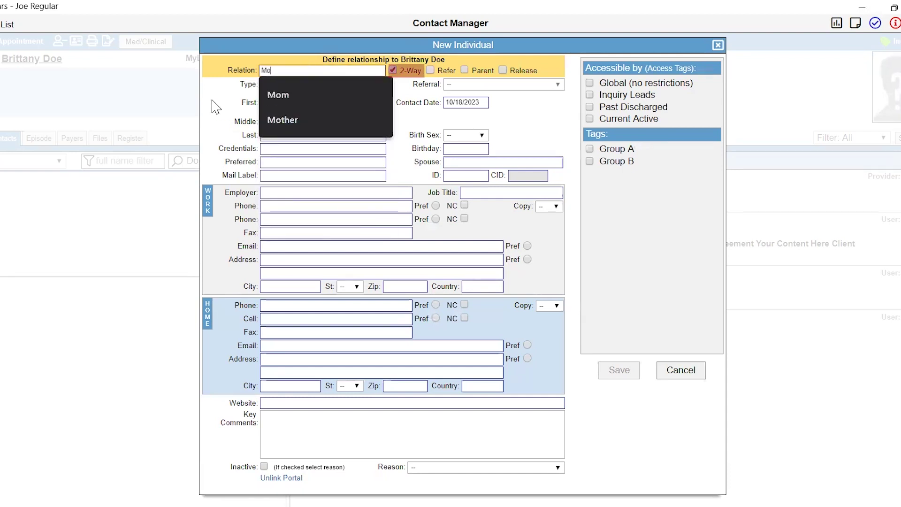
{"action": "key", "text": "Return"}
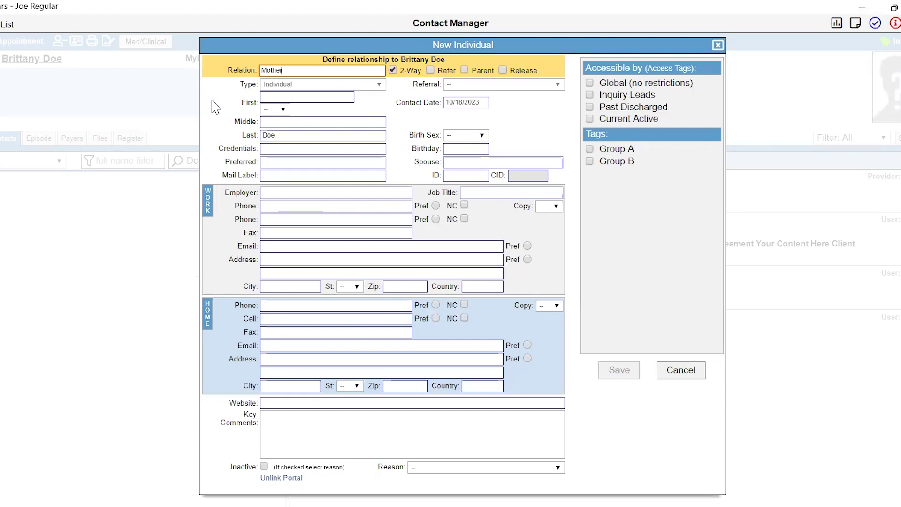
{"action": "key", "text": "Tab"}
{"action": "type", "text": "Dany"}
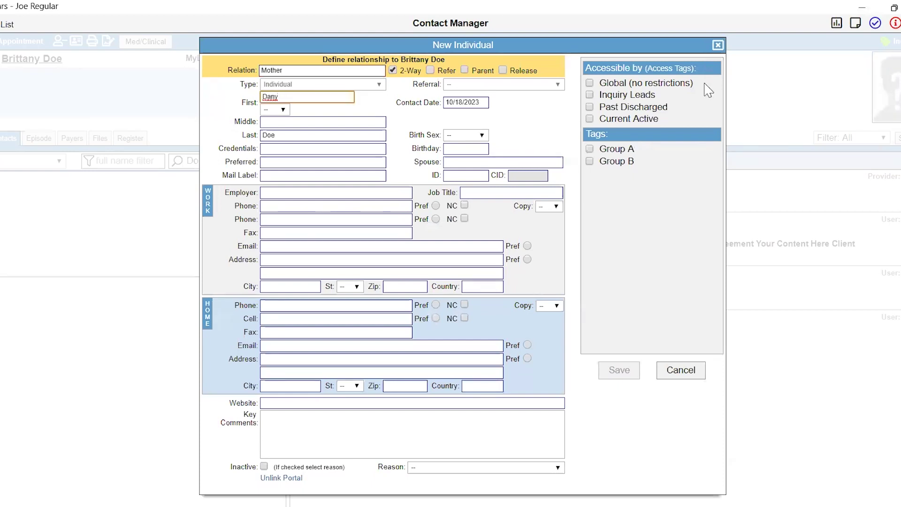
{"action": "left_click", "coordinate": [589, 83]}
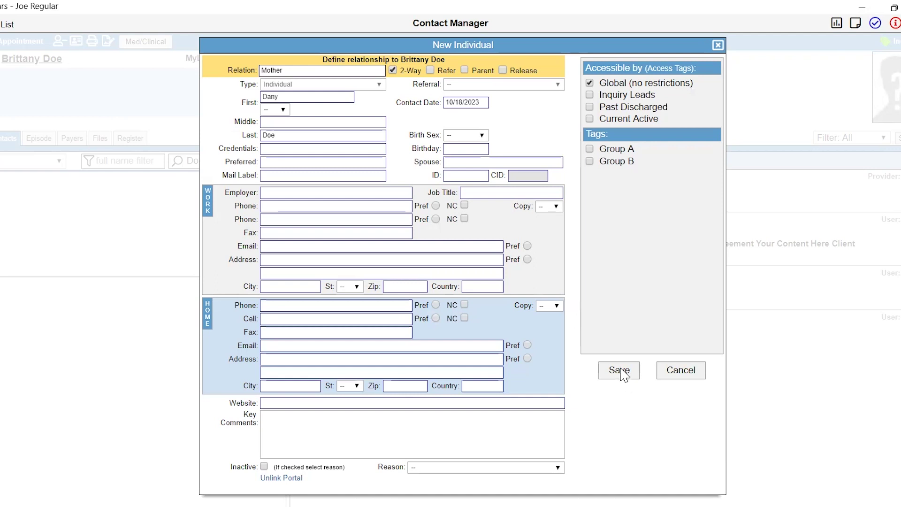
Save the new Mother contact and open her details from the Contacts list.
{"action": "left_click", "coordinate": [621, 370]}
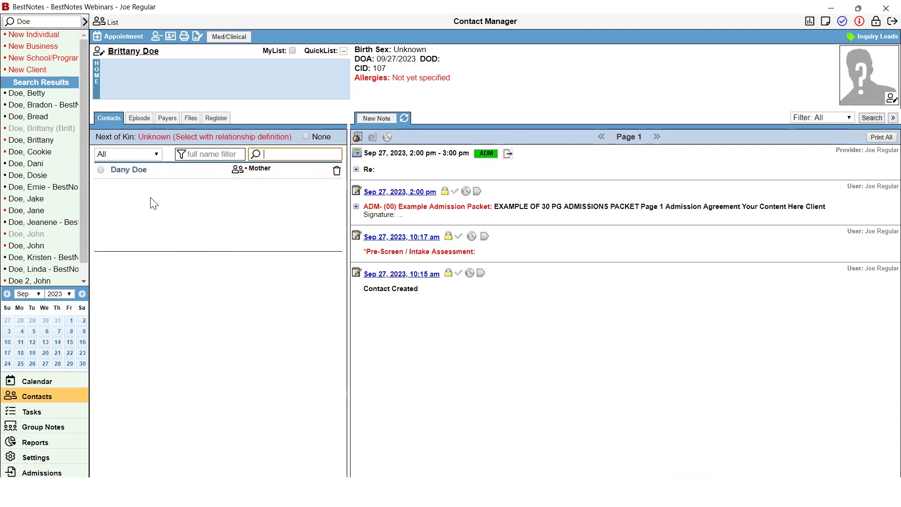
{"action": "left_click", "coordinate": [129, 172]}
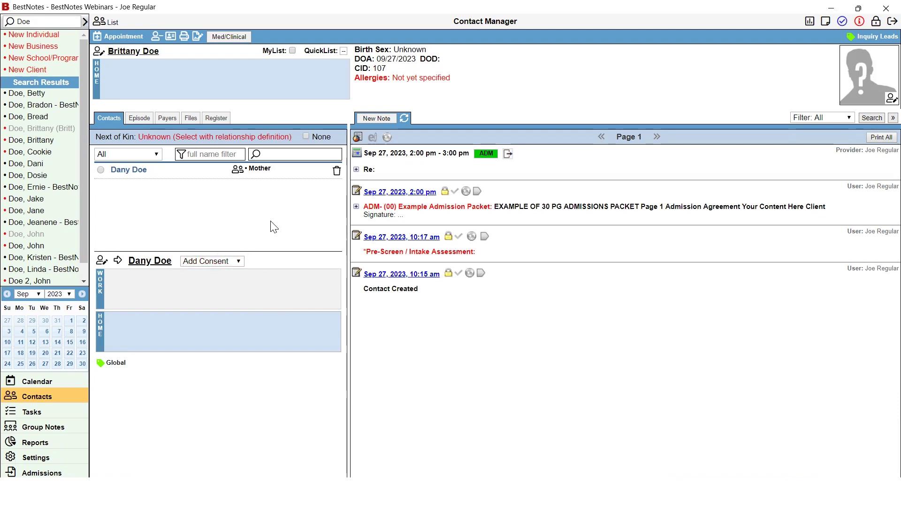
From Add Consent, start a Standard client-present release-of-information consent.
{"action": "left_click", "coordinate": [238, 260]}
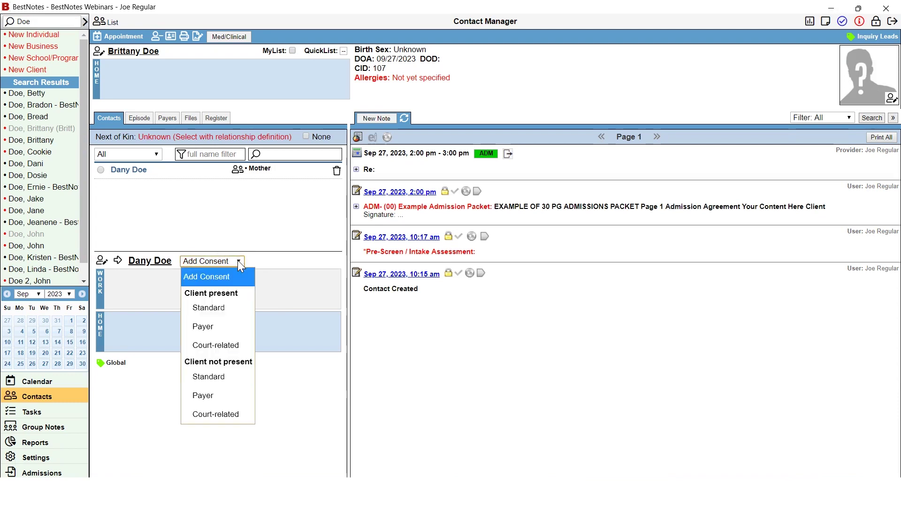
{"action": "left_click", "coordinate": [248, 312]}
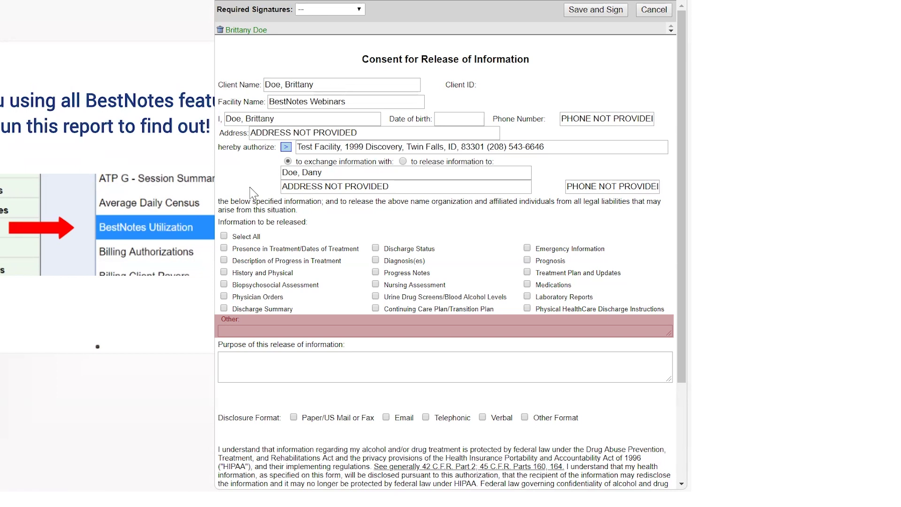
Enter 'Emergency Information' as the purpose of the release.
{"action": "left_click", "coordinate": [234, 364]}
{"action": "type", "text": "Emergency I"}
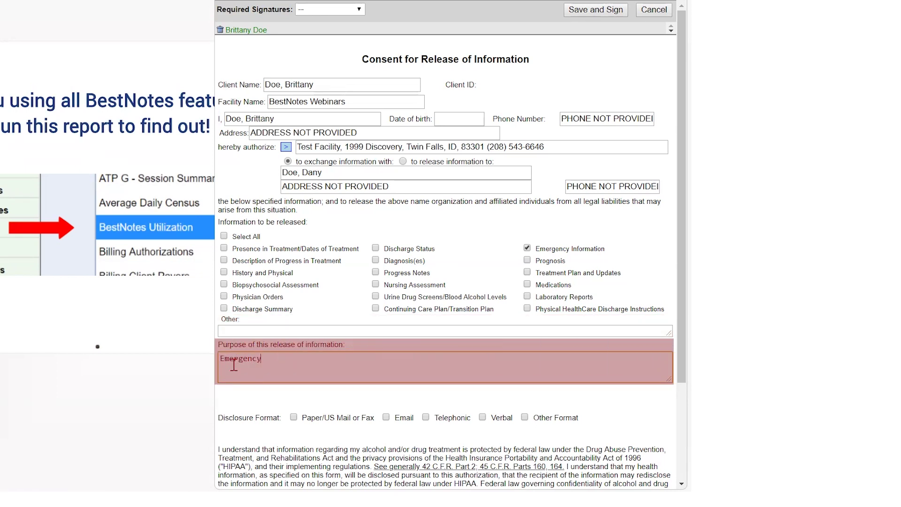
{"action": "type", "text": "nformation"}
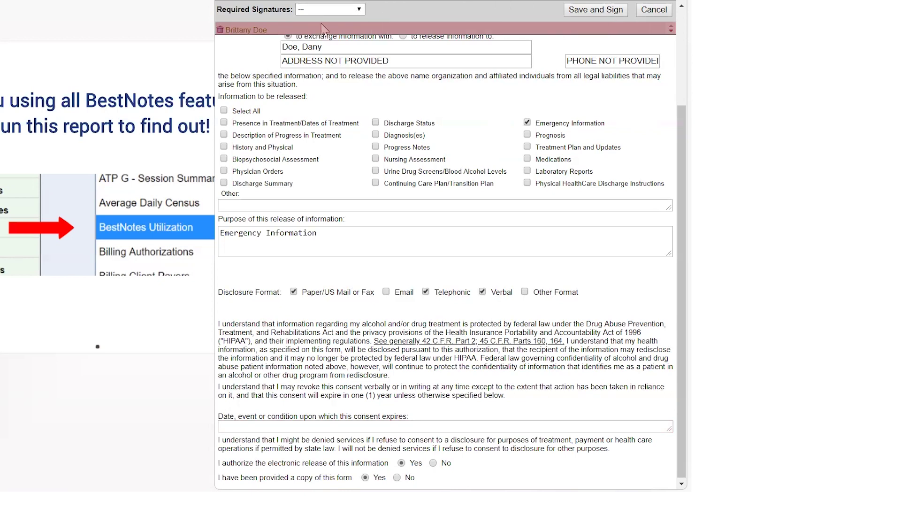
Save and sign the consent with the contact's digital signature, confirmed by PIN.
{"action": "left_click", "coordinate": [600, 13]}
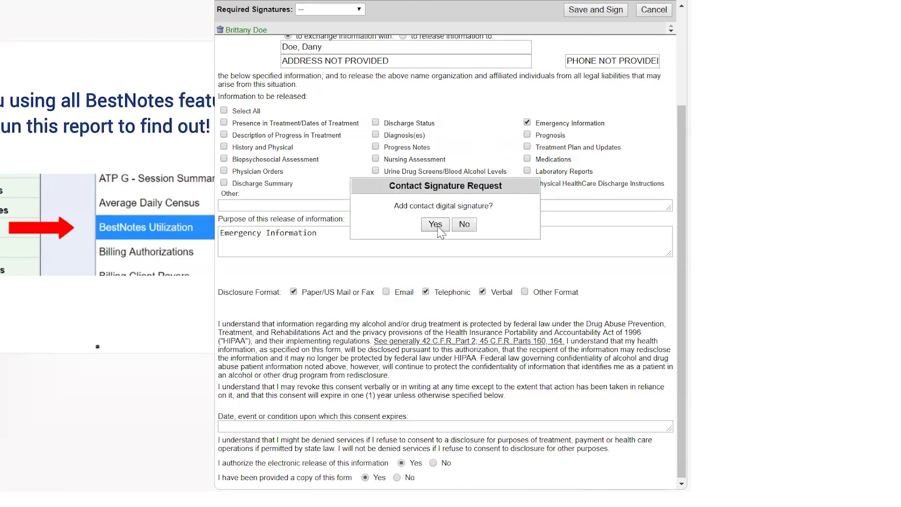
{"action": "left_click", "coordinate": [438, 227]}
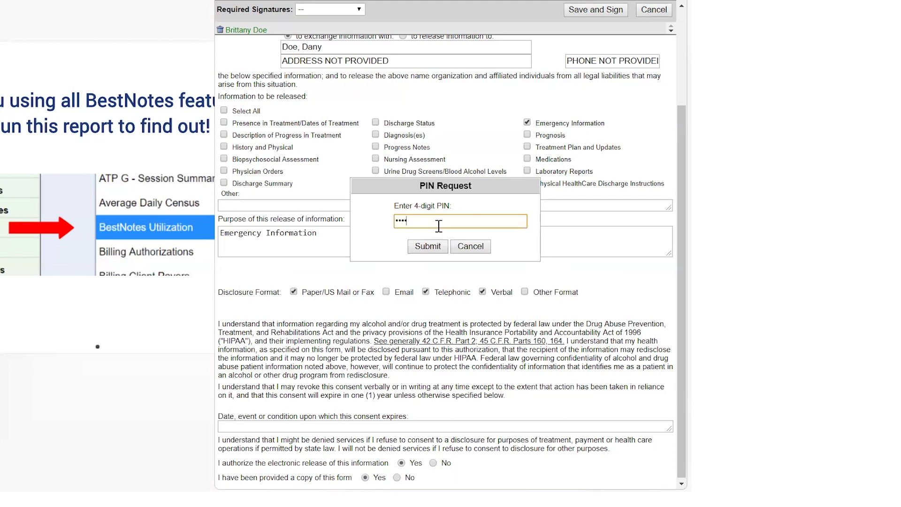
{"action": "left_click", "coordinate": [428, 246]}
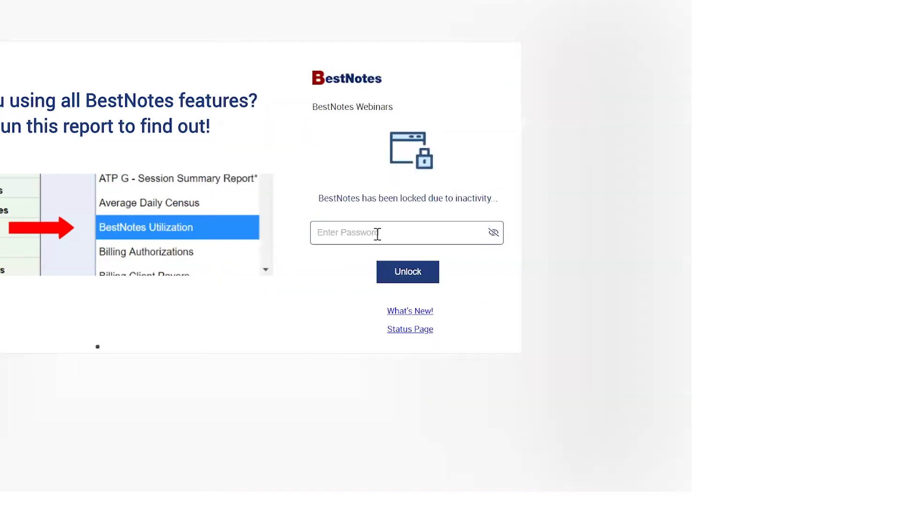
Unlock the session with the account password and view the Mother's consent forms.
{"action": "type", "text": "••••••••••••"}
{"action": "key", "text": "Return"}
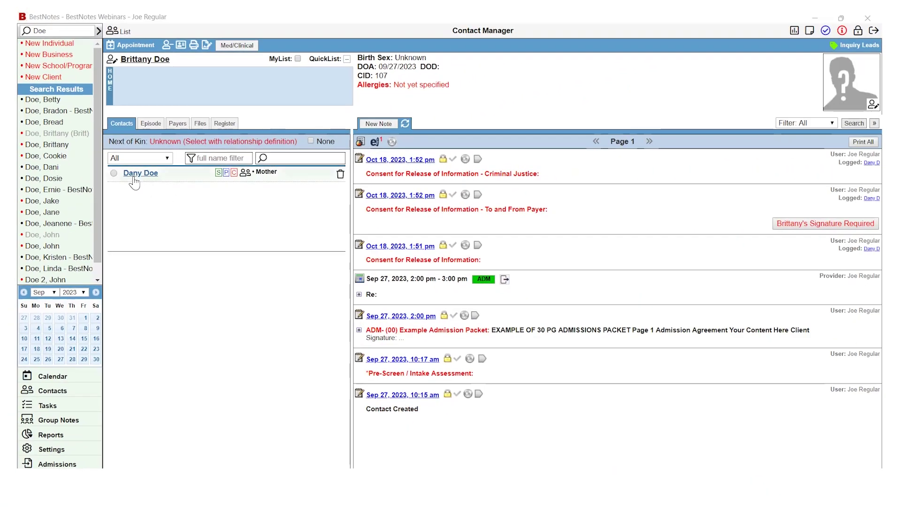
{"action": "left_click", "coordinate": [133, 174]}
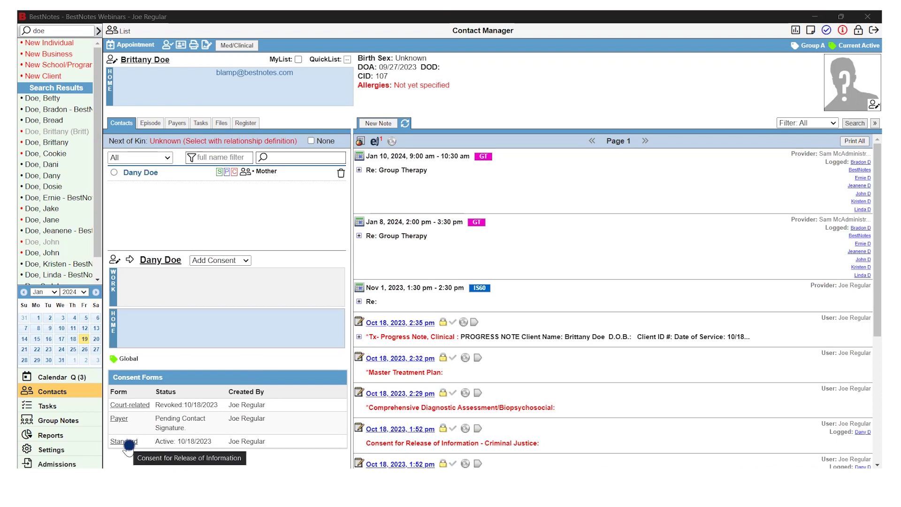
Revoke the active Standard consent as a Verbal revocation with a typed reason.
{"action": "left_click", "coordinate": [127, 445]}
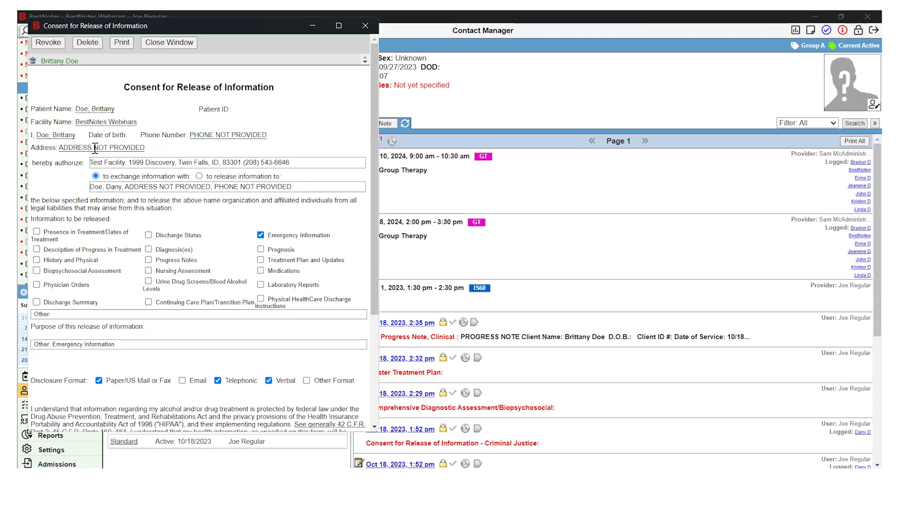
{"action": "left_click", "coordinate": [52, 42]}
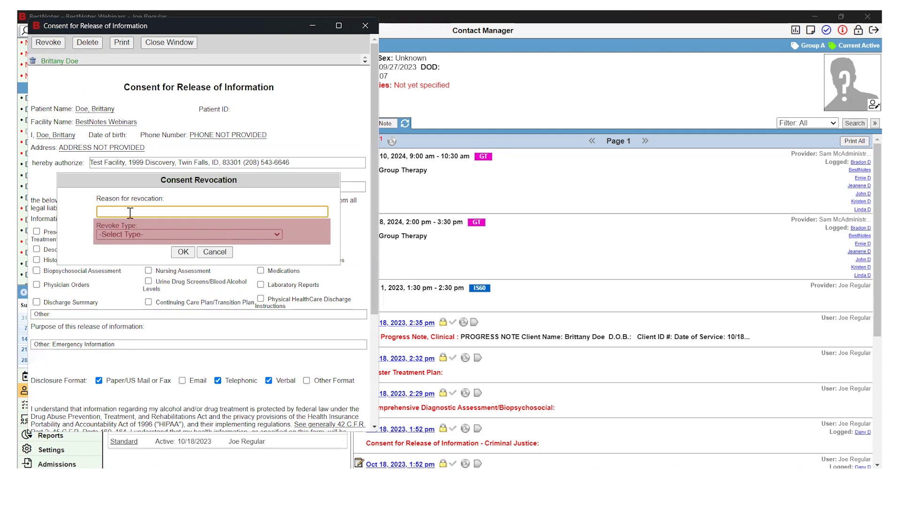
{"action": "left_click", "coordinate": [136, 235]}
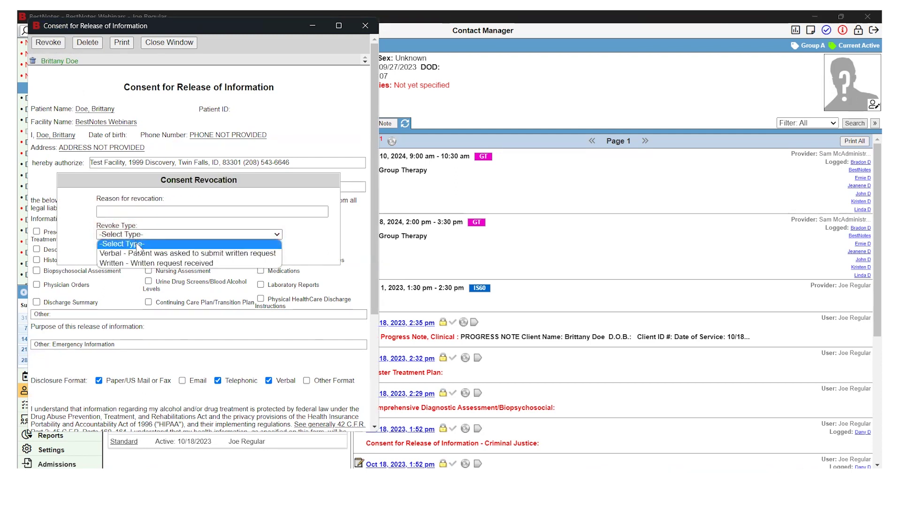
{"action": "left_click", "coordinate": [144, 254]}
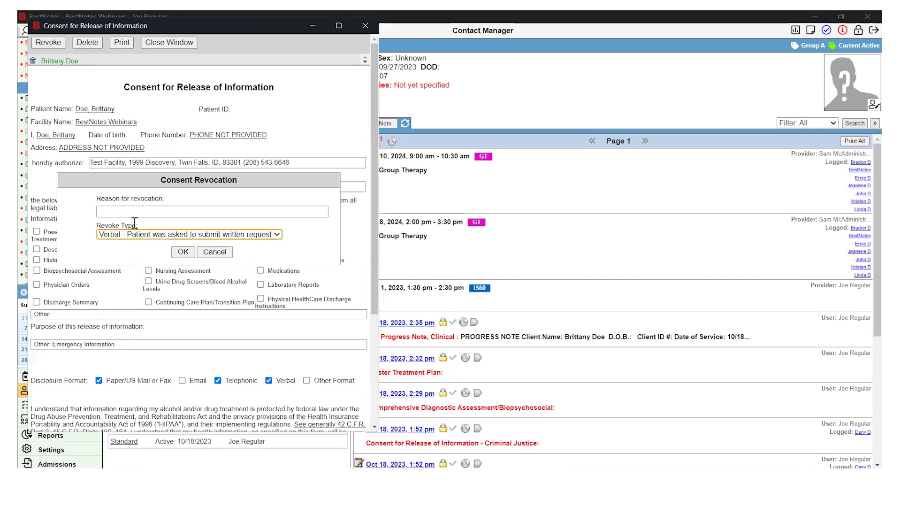
{"action": "left_click", "coordinate": [134, 211]}
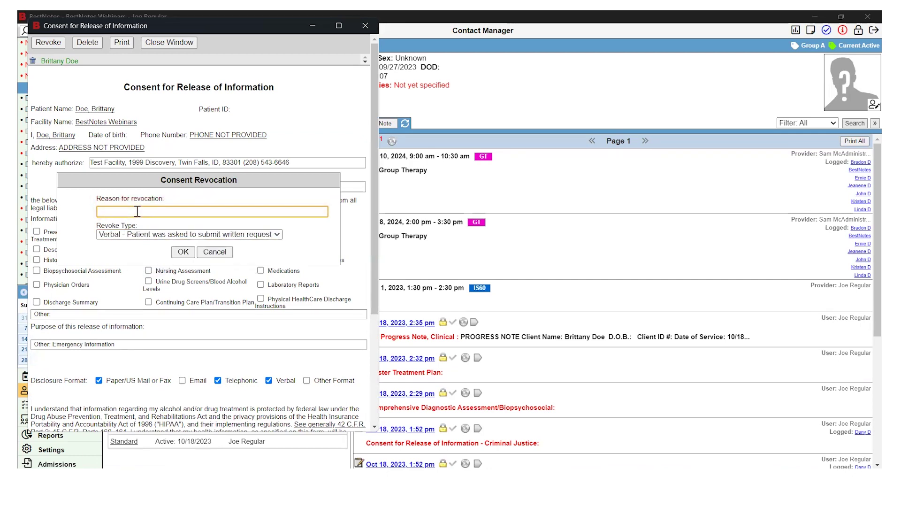
{"action": "type", "text": "Revoke Reason"}
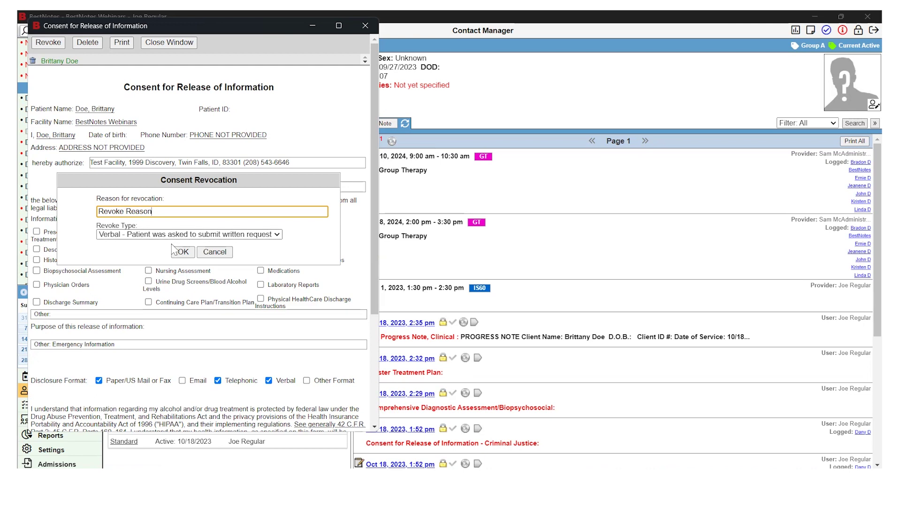
{"action": "left_click", "coordinate": [184, 252]}
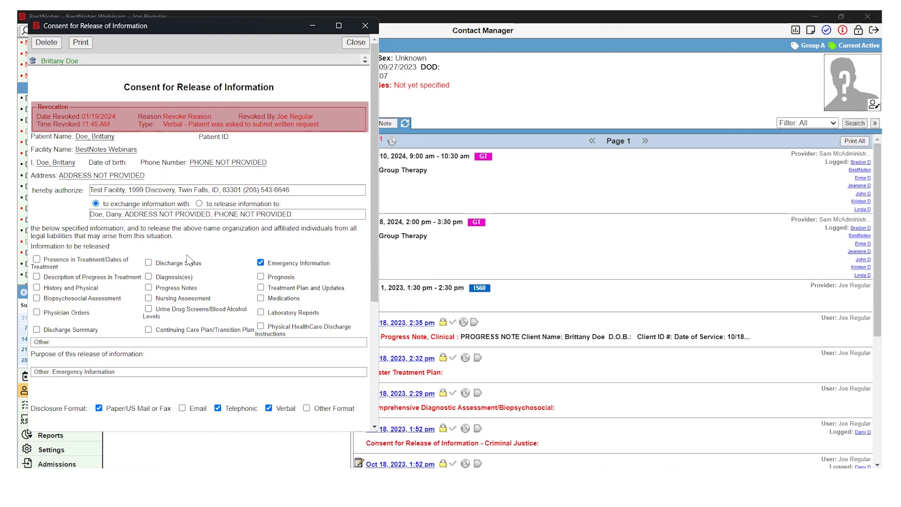
Close the revoked consent and reopen the Mother's Consent Forms list showing Standard revoked.
{"action": "left_click", "coordinate": [356, 42]}
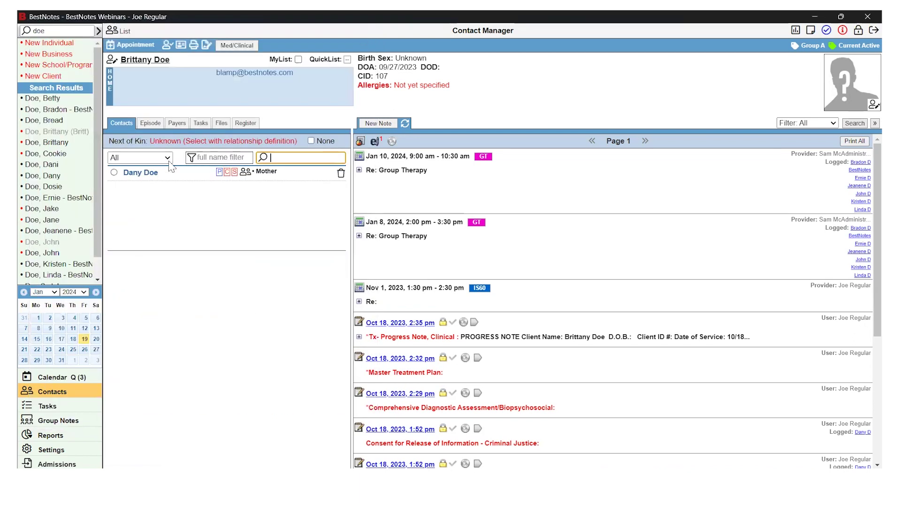
{"action": "left_click", "coordinate": [141, 174]}
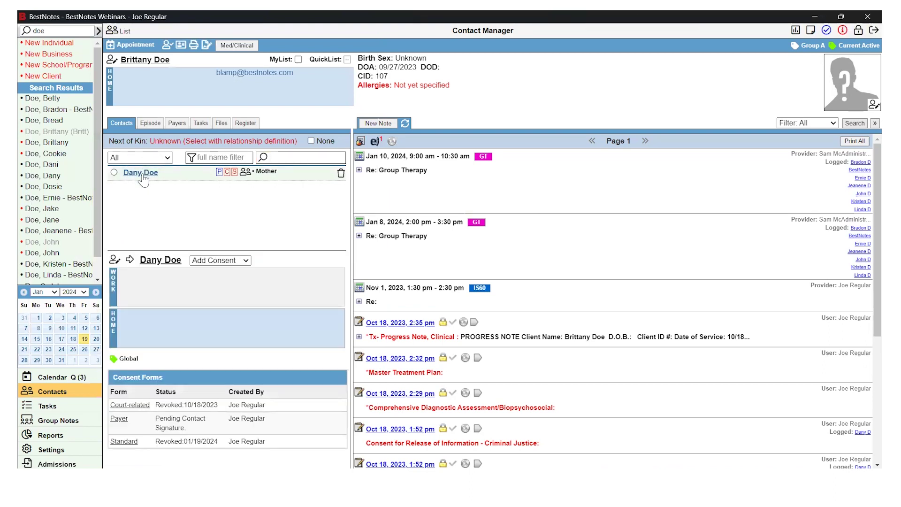